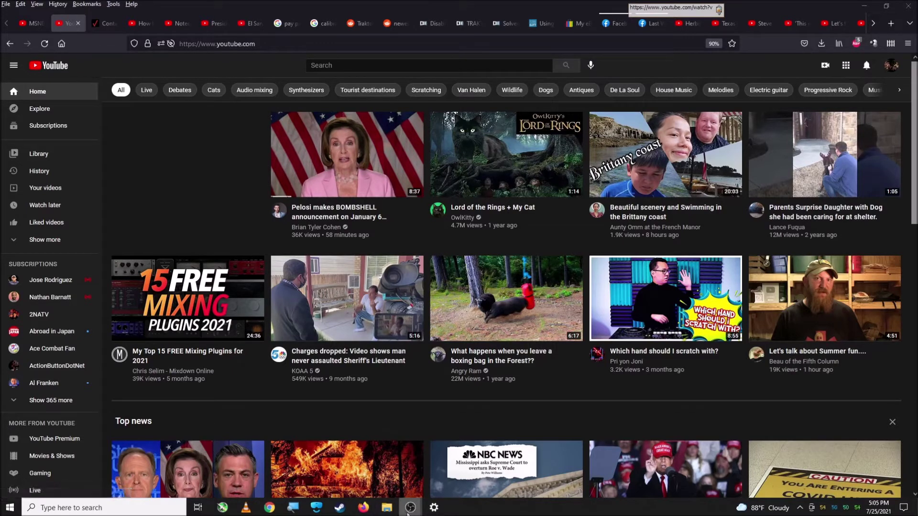
Open the ASIOLink plugins folder in File Explorer and select asiolinkpro.exe
{"action": "mouse_move", "coordinate": [407, 513]}
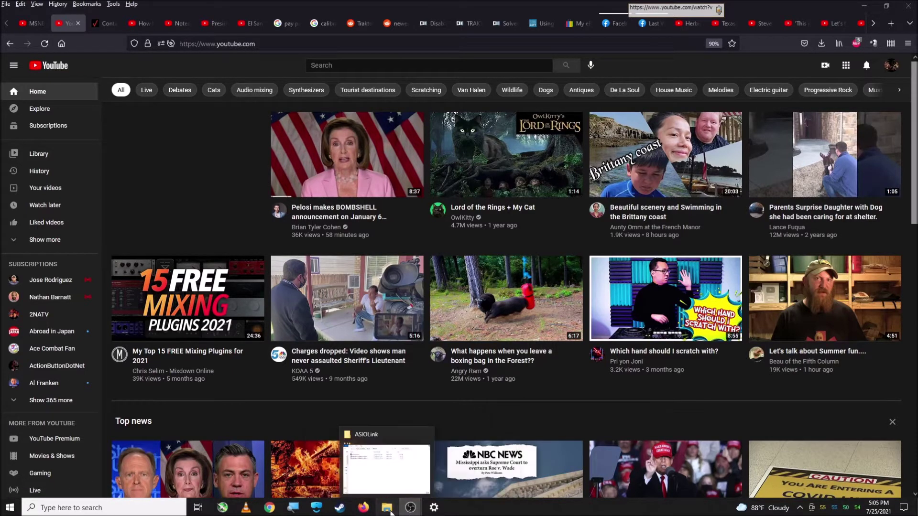
{"action": "left_click", "coordinate": [386, 508]}
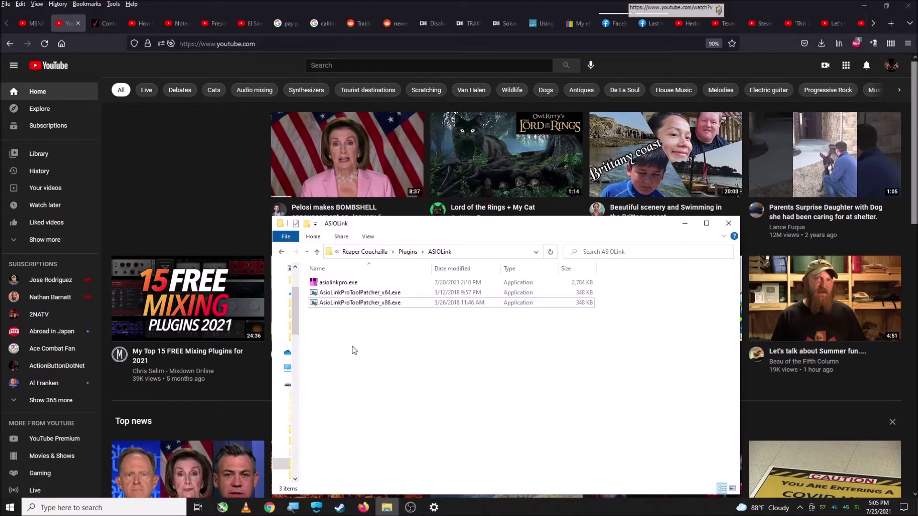
{"action": "left_click_drag", "start_coordinate": [361, 325], "coordinate": [353, 281]}
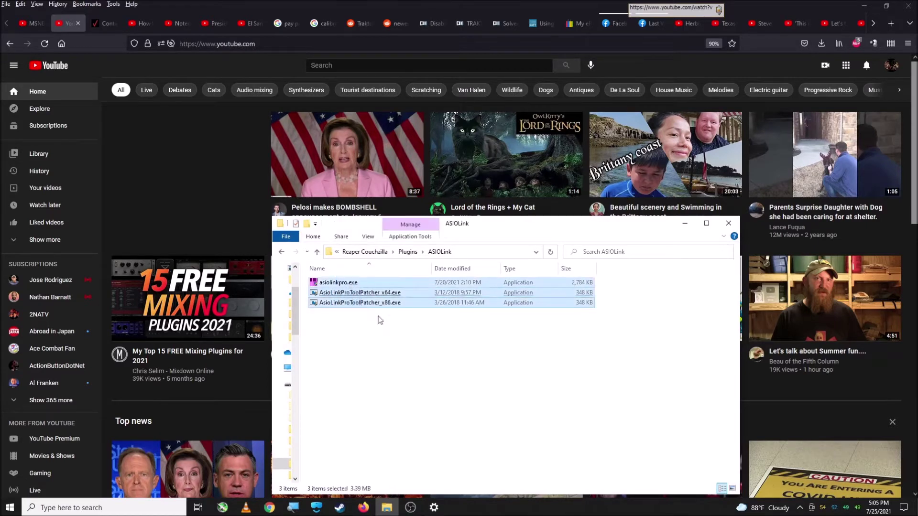
{"action": "left_click", "coordinate": [406, 355]}
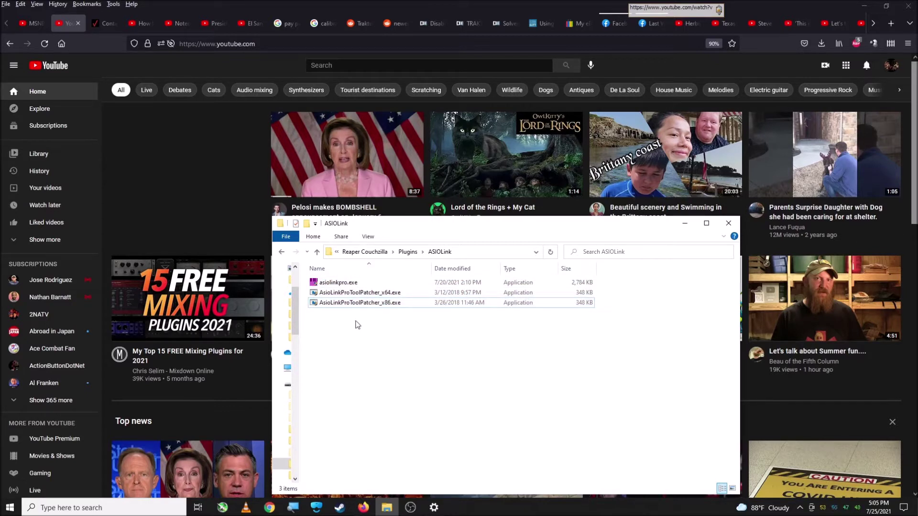
{"action": "left_click_drag", "start_coordinate": [357, 323], "coordinate": [319, 290]}
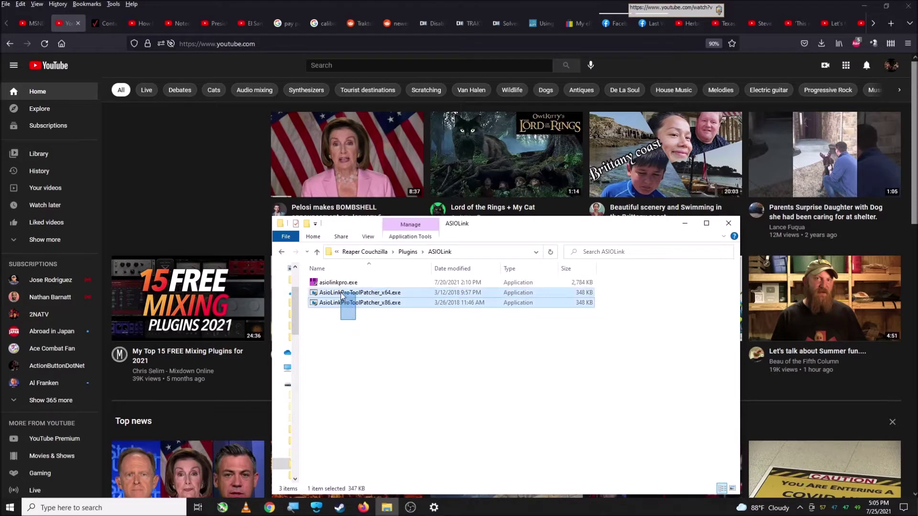
{"action": "left_click", "coordinate": [393, 341]}
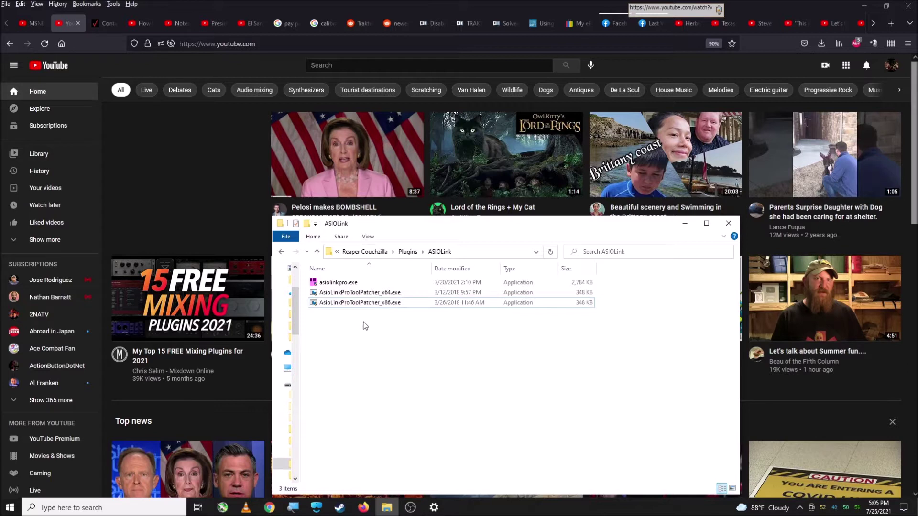
{"action": "left_click", "coordinate": [339, 284]}
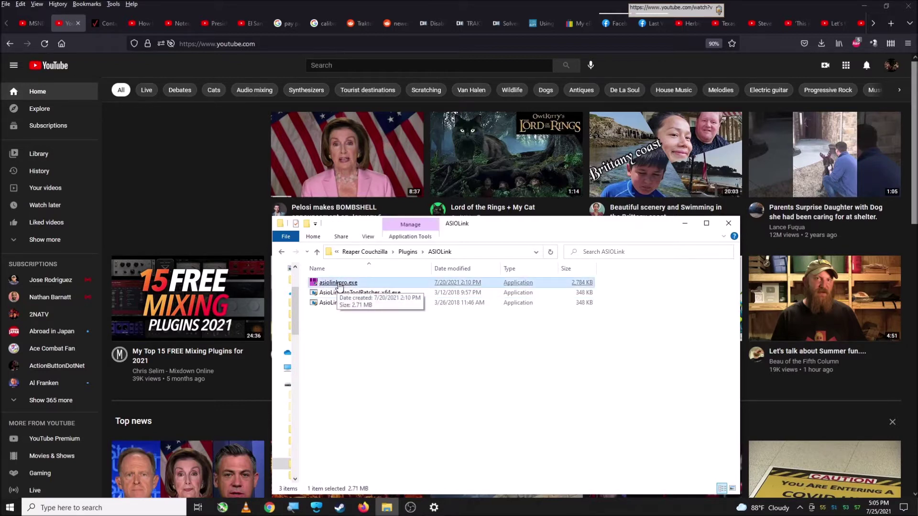
{"action": "left_click", "coordinate": [381, 361]}
{"action": "left_click", "coordinate": [336, 283]}
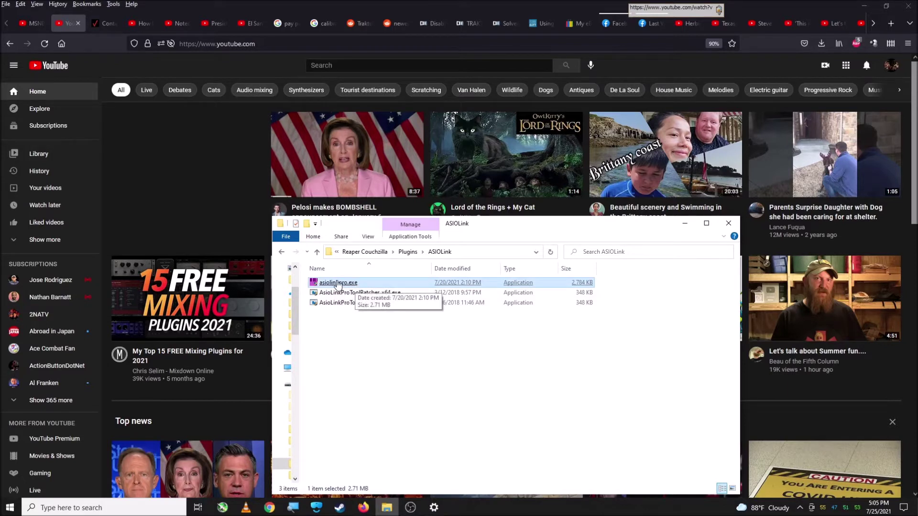
Inspect the AsioLinkProToolPatcher_x64.exe and AsioLinkProToolPatcher_x86.exe files, then clear the selection
{"action": "left_click", "coordinate": [339, 293]}
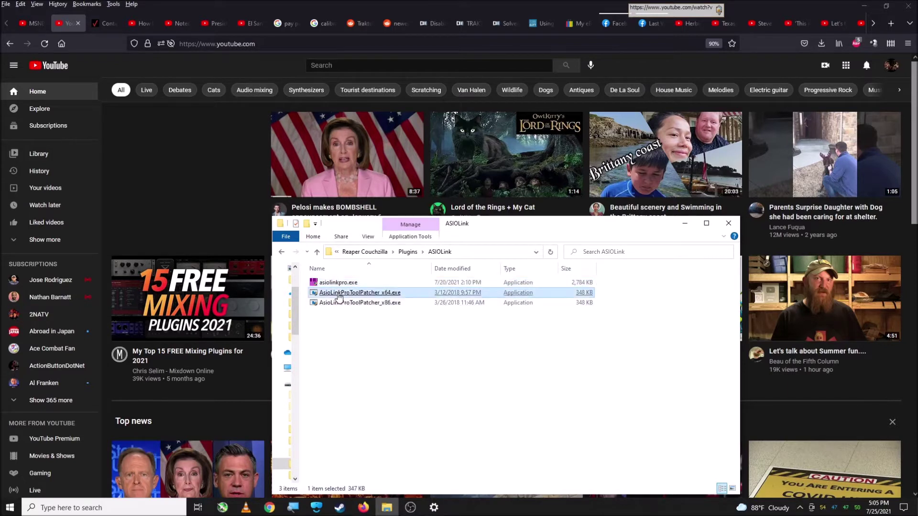
{"action": "left_click", "coordinate": [348, 302]}
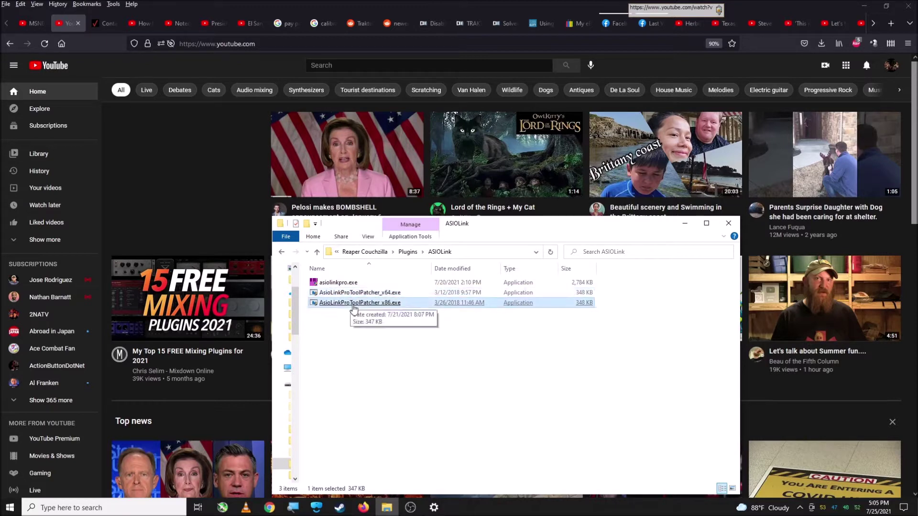
{"action": "left_click", "coordinate": [333, 293]}
{"action": "key", "text": "Up"}
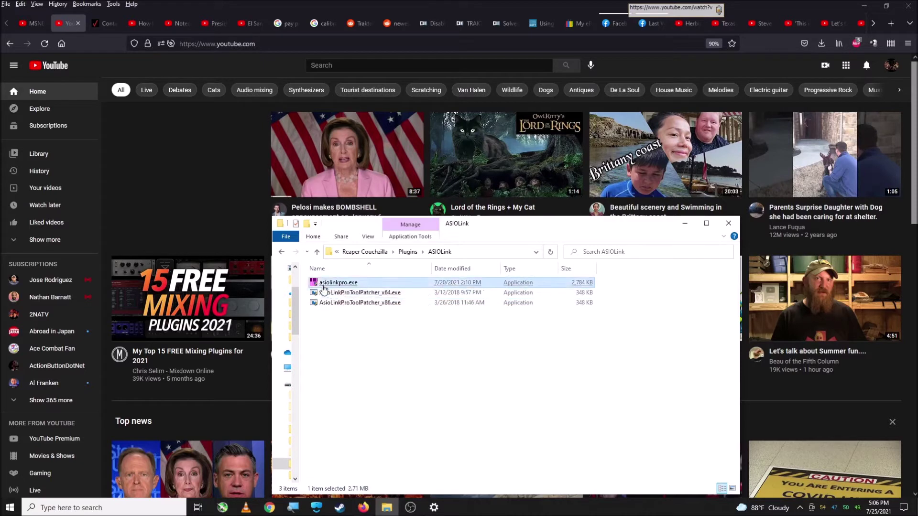
{"action": "key", "text": "Down"}
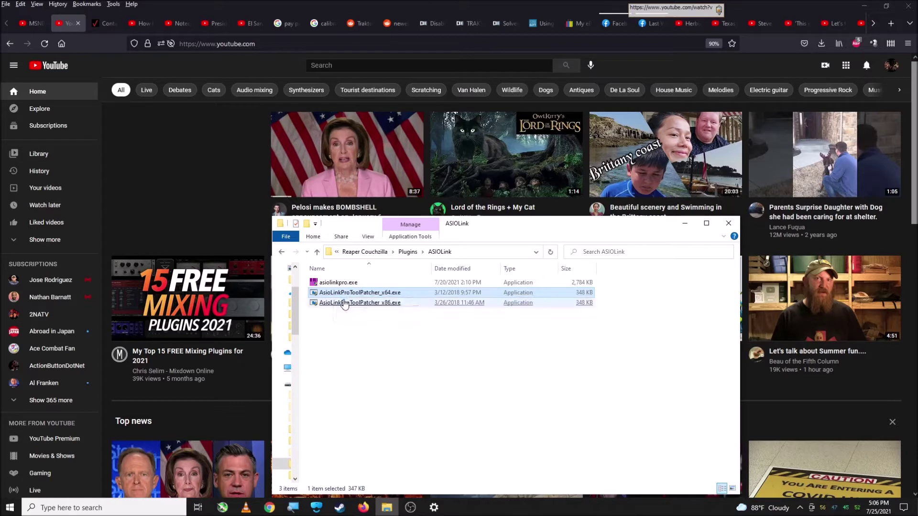
{"action": "left_click", "coordinate": [342, 303]}
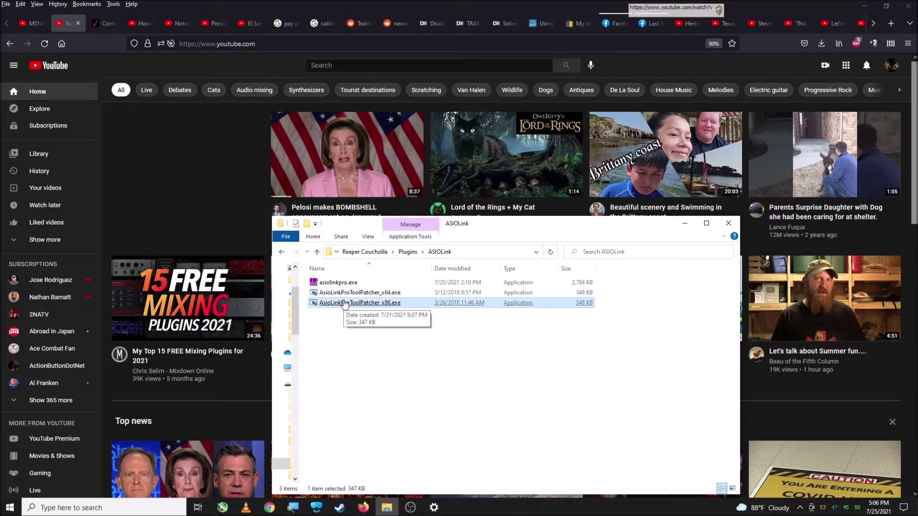
{"action": "left_click", "coordinate": [392, 360]}
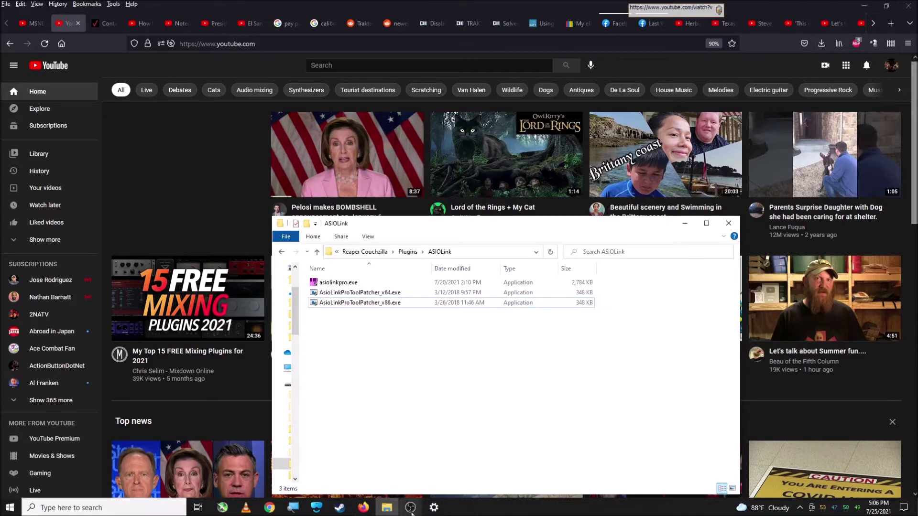
{"action": "mouse_move", "coordinate": [410, 512]}
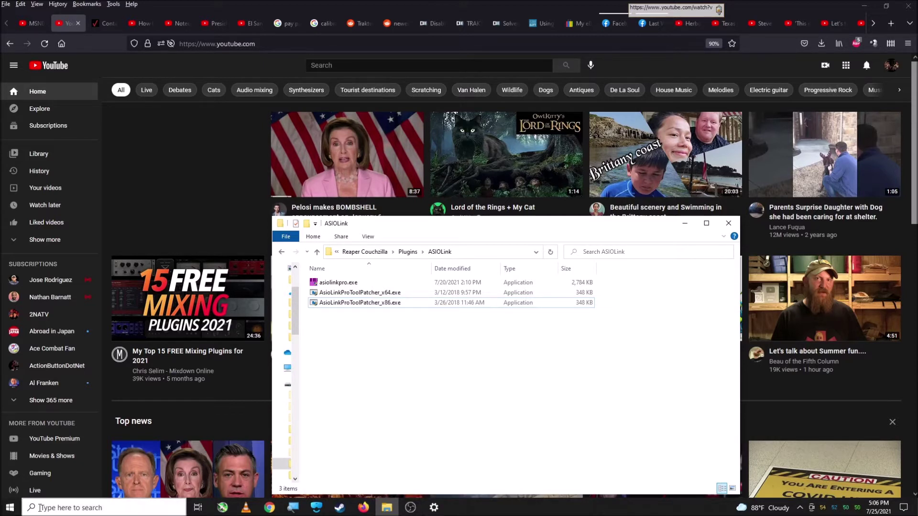
Launch Traktor Pro 3, move it to the left edge, and place ASIO Link Pro over its decks
{"action": "left_click", "coordinate": [19, 509]}
{"action": "scroll", "coordinate": [274, 442], "scroll_direction": "down", "scroll_amount": 5}
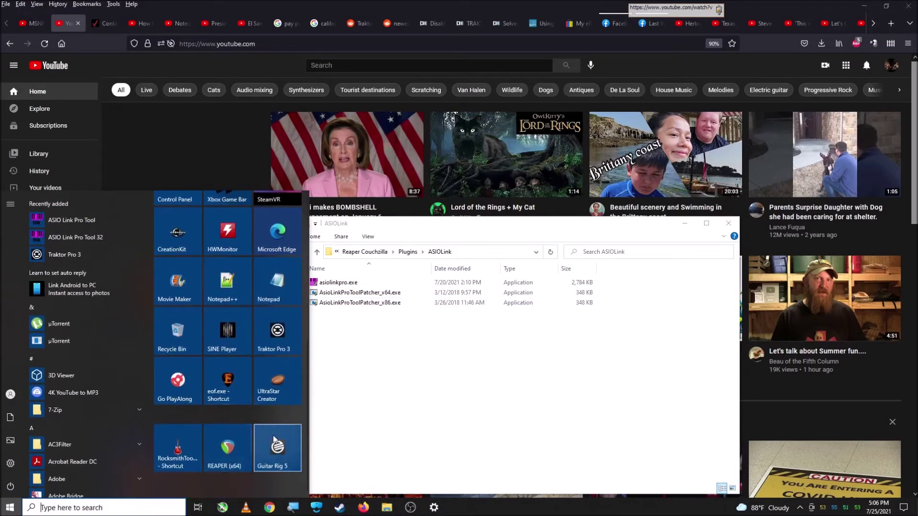
{"action": "left_click", "coordinate": [275, 341]}
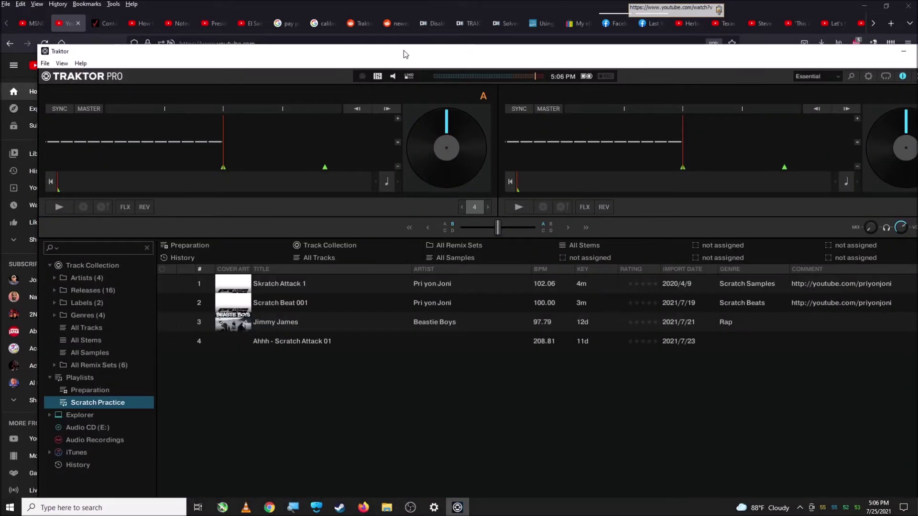
{"action": "left_click_drag", "start_coordinate": [403, 50], "coordinate": [373, 49]}
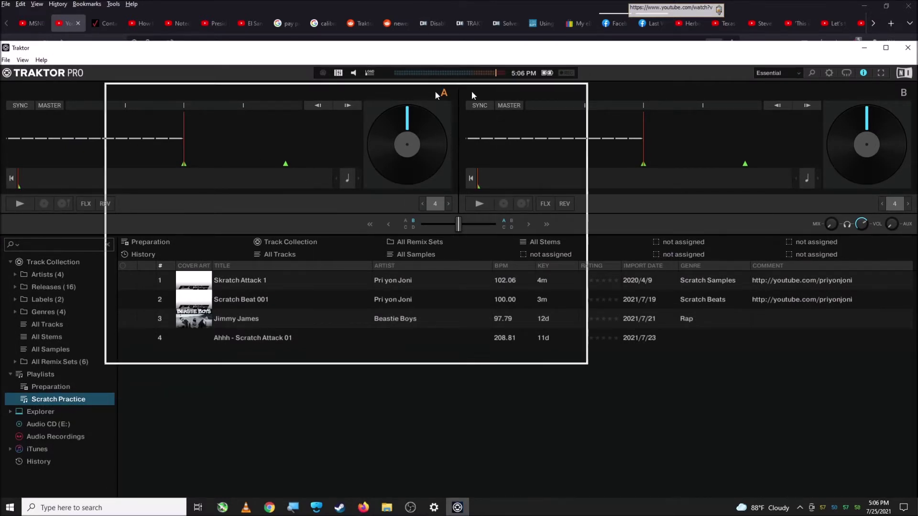
{"action": "left_click_drag", "start_coordinate": [471, 92], "coordinate": [577, 141]}
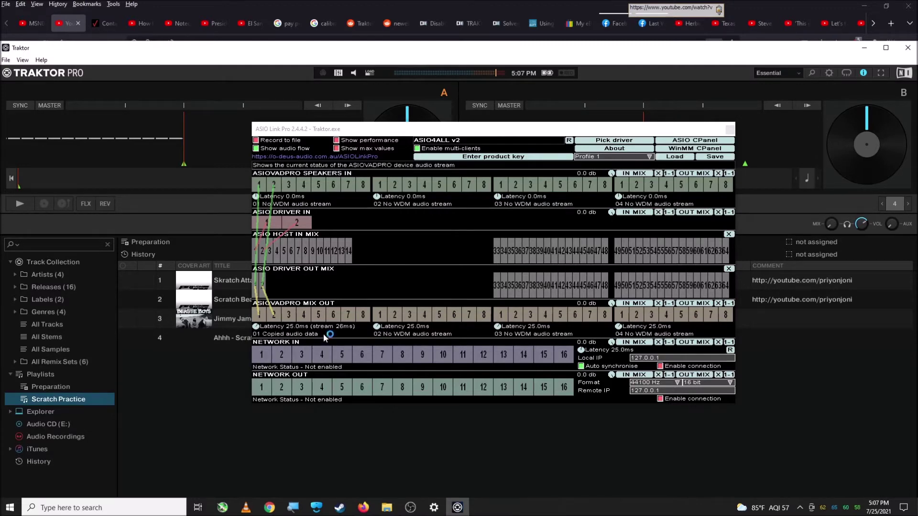
{"action": "key", "text": "super+plus"}
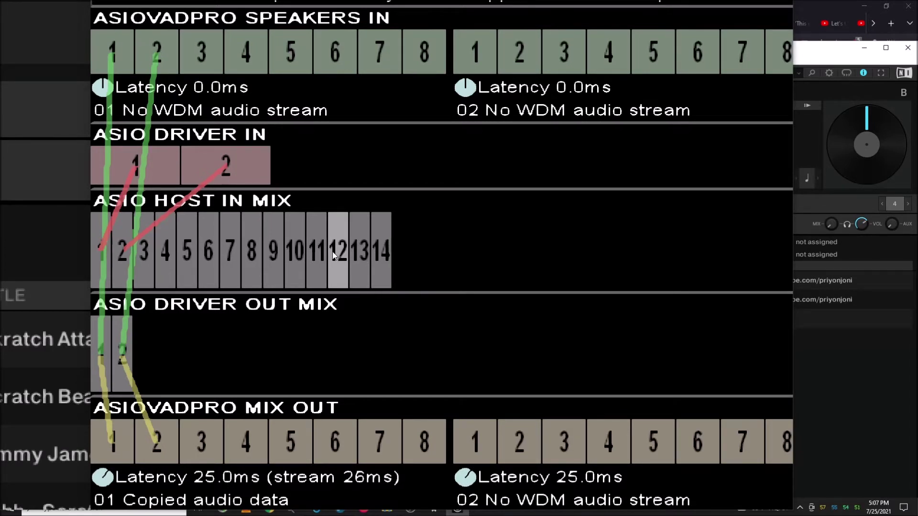
Exit the magnified view and bring up the ASIO Link Pro window's title-bar menu
{"action": "key", "text": "super+Escape"}
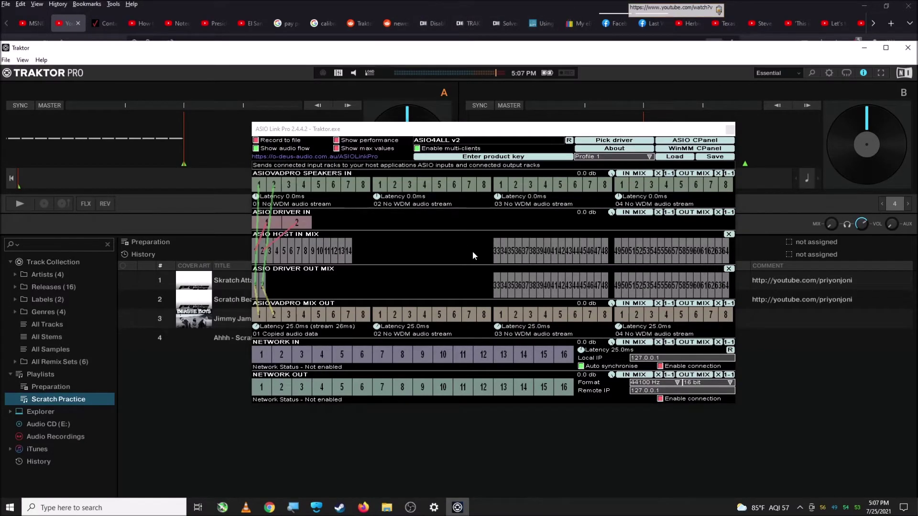
{"action": "right_click", "coordinate": [487, 129]}
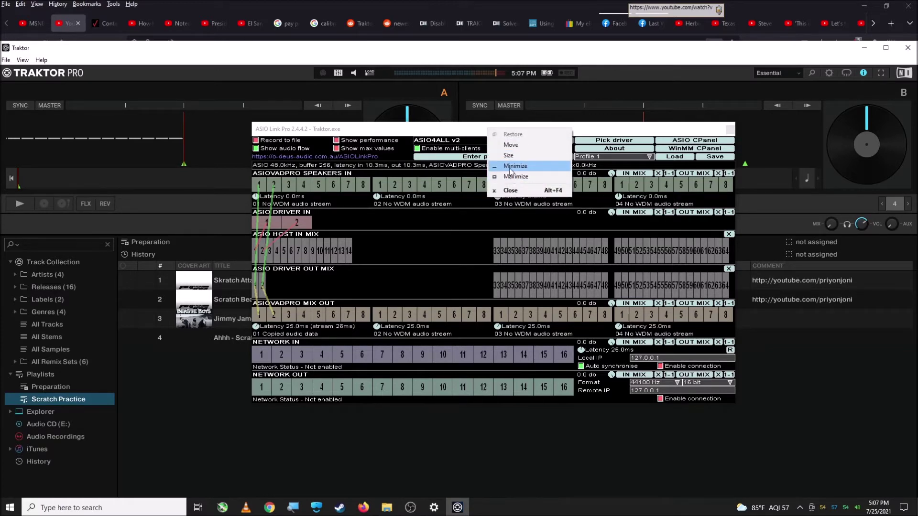
Minimize ASIO Link Pro and launch ASIO Link Pro Tool from the Start menu's ASIO Link Pro folder
{"action": "left_click", "coordinate": [510, 168]}
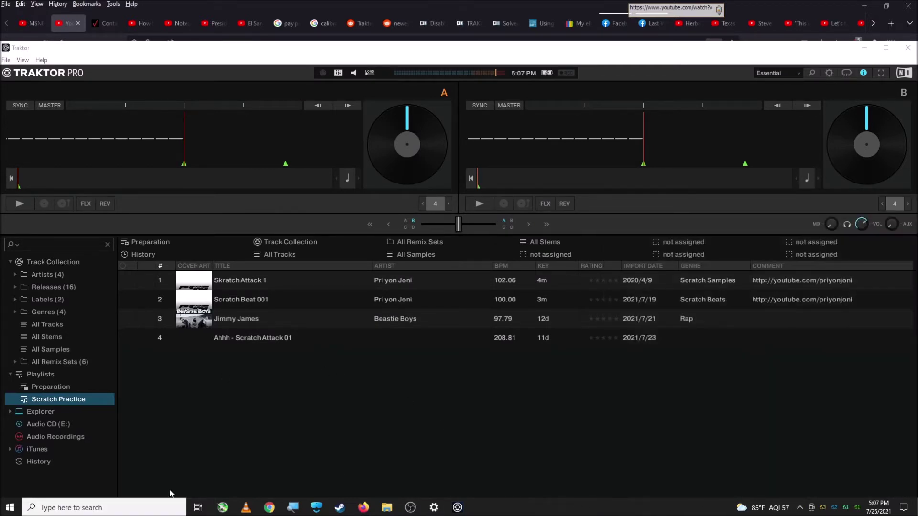
{"action": "left_click", "coordinate": [9, 509]}
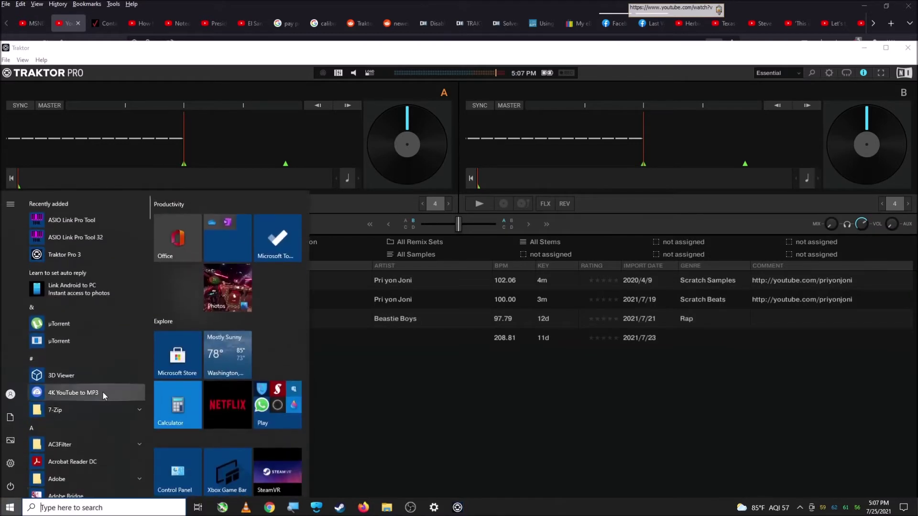
{"action": "scroll", "coordinate": [102, 391], "scroll_direction": "down", "scroll_amount": 3}
{"action": "scroll", "coordinate": [97, 388], "scroll_direction": "down", "scroll_amount": 5}
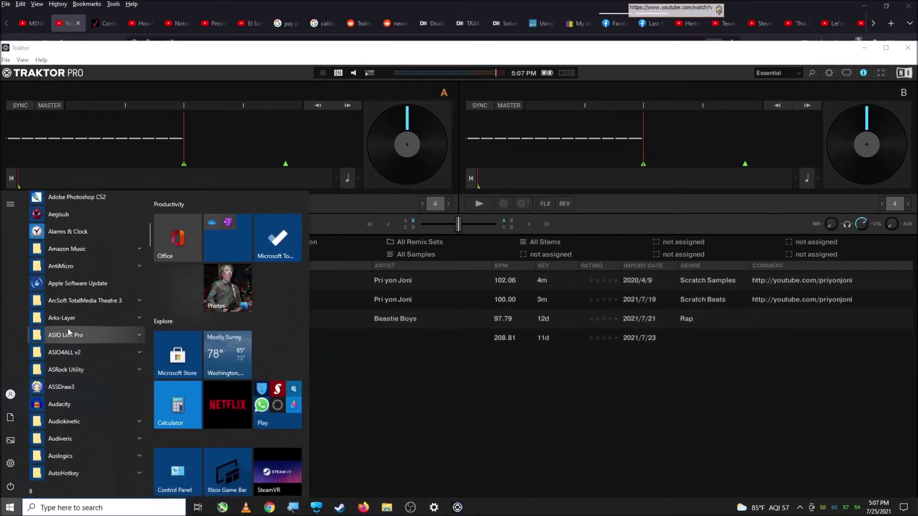
{"action": "left_click", "coordinate": [126, 338]}
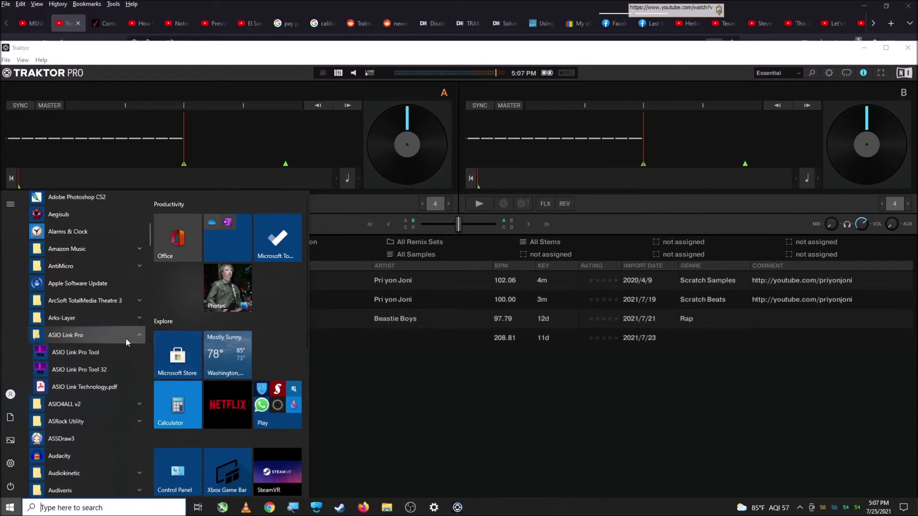
{"action": "left_click", "coordinate": [90, 354]}
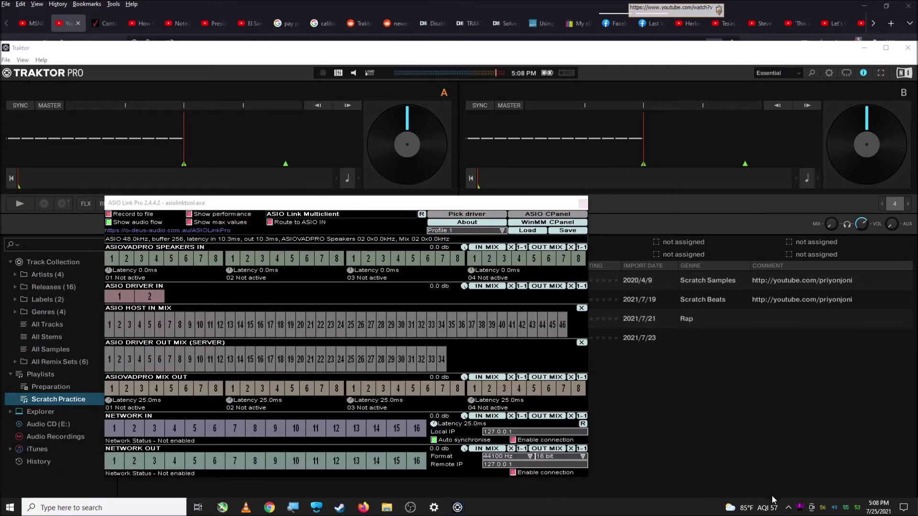
{"action": "left_click", "coordinate": [798, 509]}
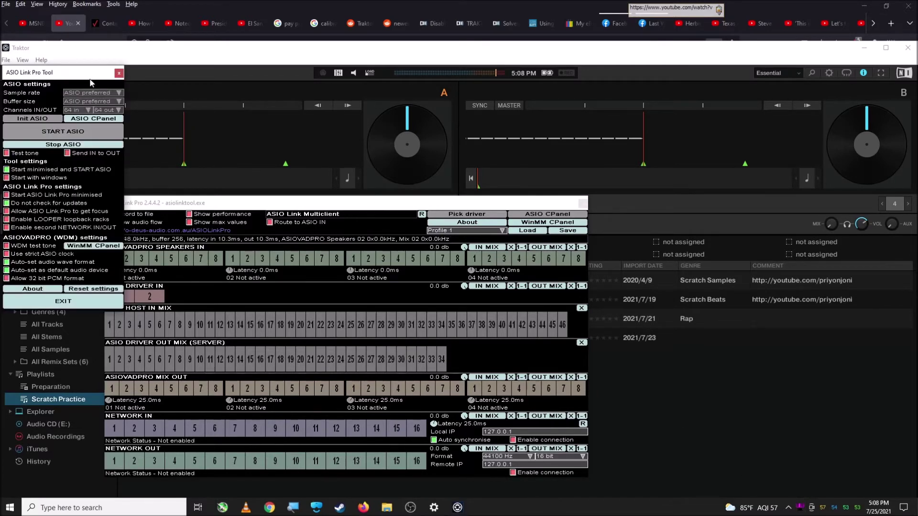
Move the ASIO Link Pro Tool settings panel aside, then close it and the routing window
{"action": "left_click_drag", "start_coordinate": [92, 83], "coordinate": [649, 45]}
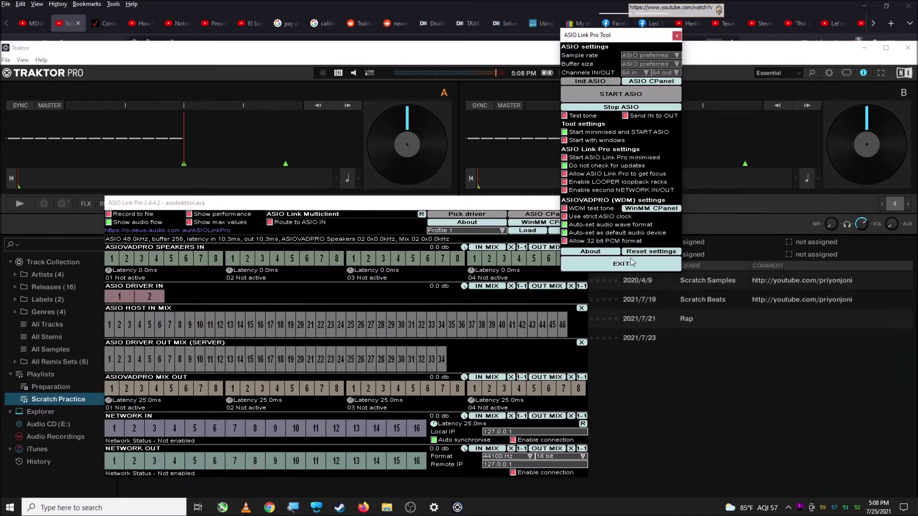
{"action": "left_click", "coordinate": [677, 37]}
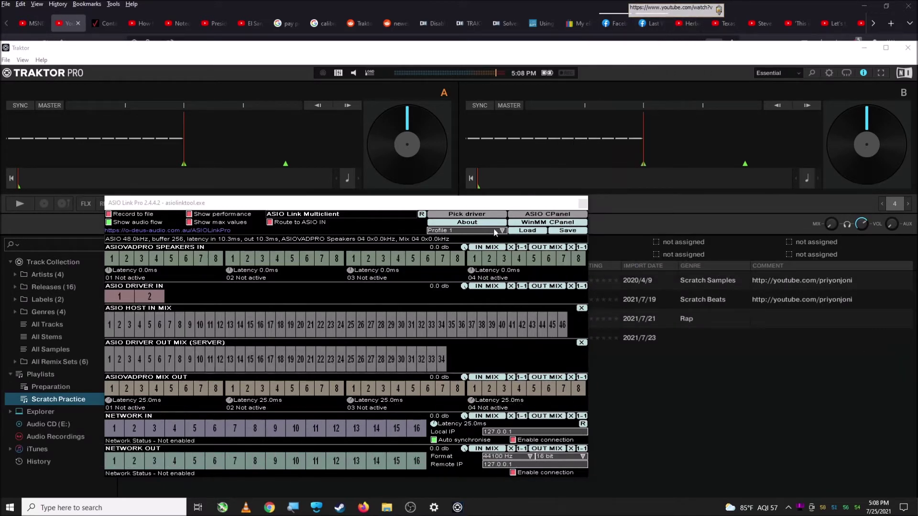
{"action": "left_click", "coordinate": [584, 205]}
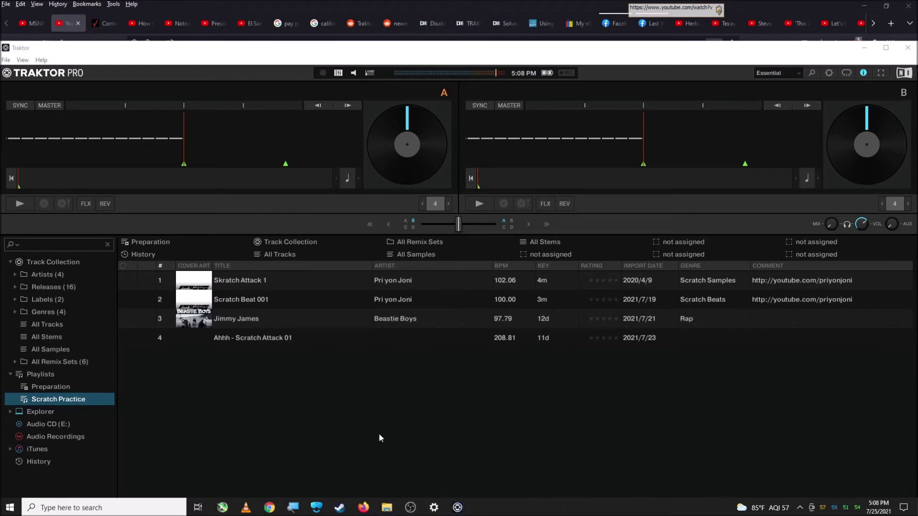
{"action": "left_click", "coordinate": [6, 60]}
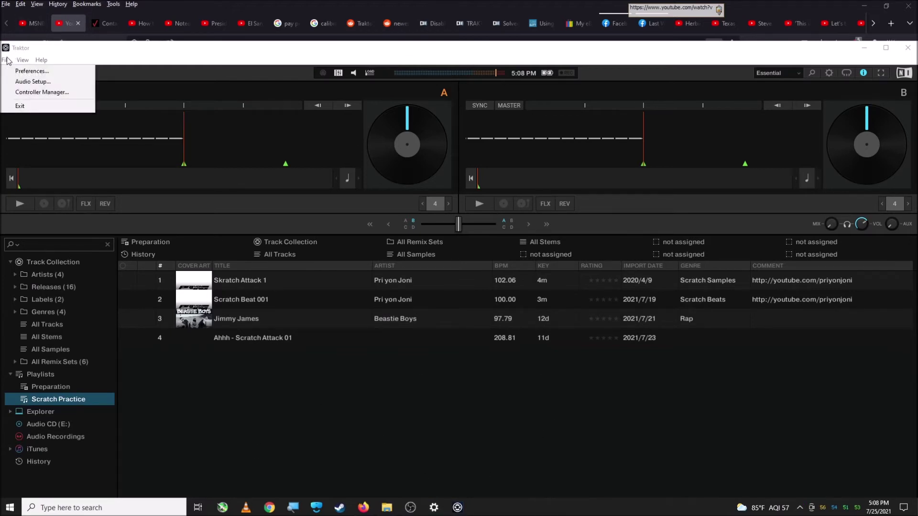
{"action": "left_click", "coordinate": [29, 71]}
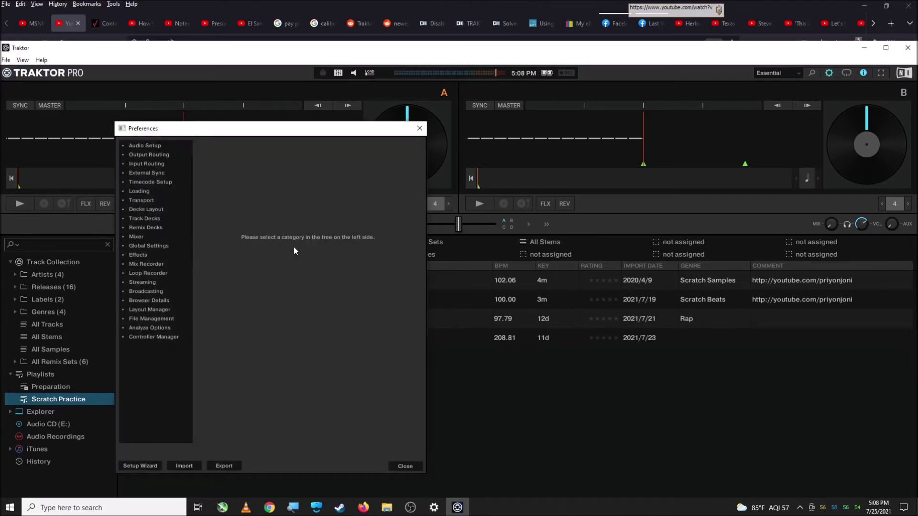
{"action": "left_click", "coordinate": [152, 146]}
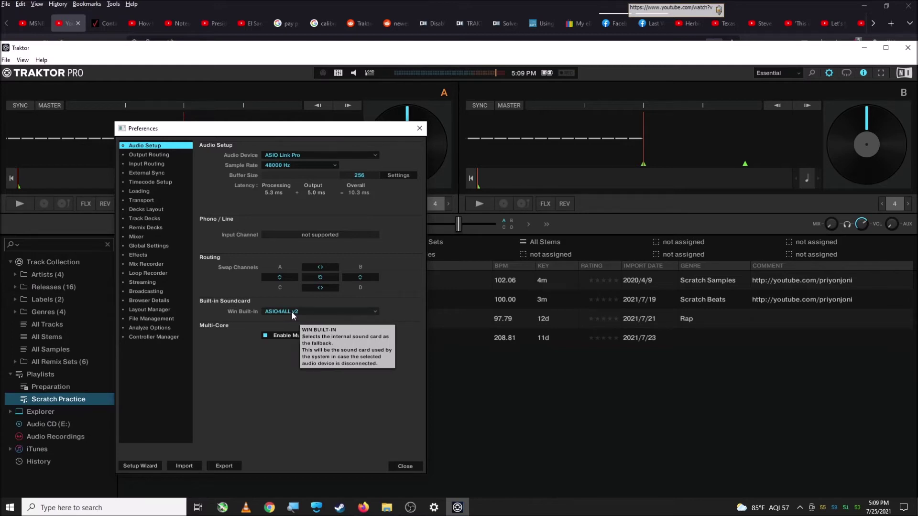
{"action": "left_click", "coordinate": [403, 463]}
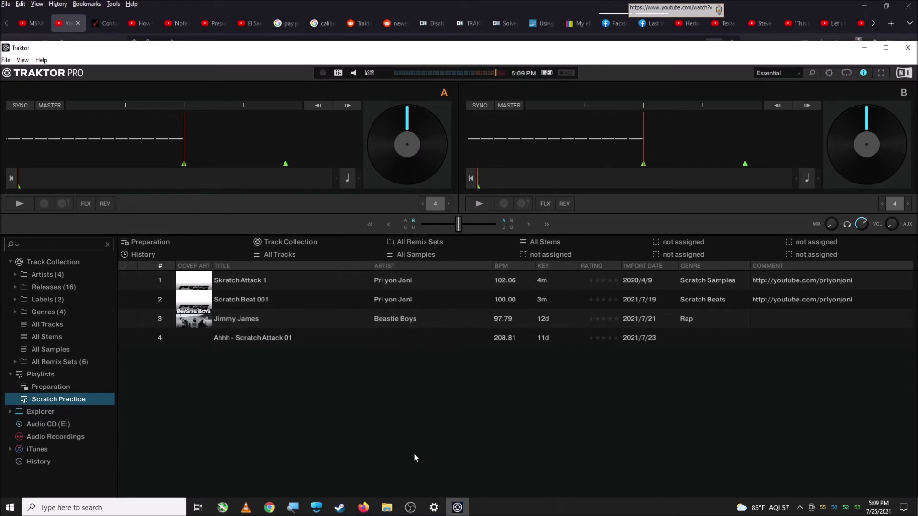
Bring OBS forward and confirm Audio Input Capture uses Mix 01 (ASIOVADPRO Driver), discarding changes
{"action": "left_click", "coordinate": [411, 507]}
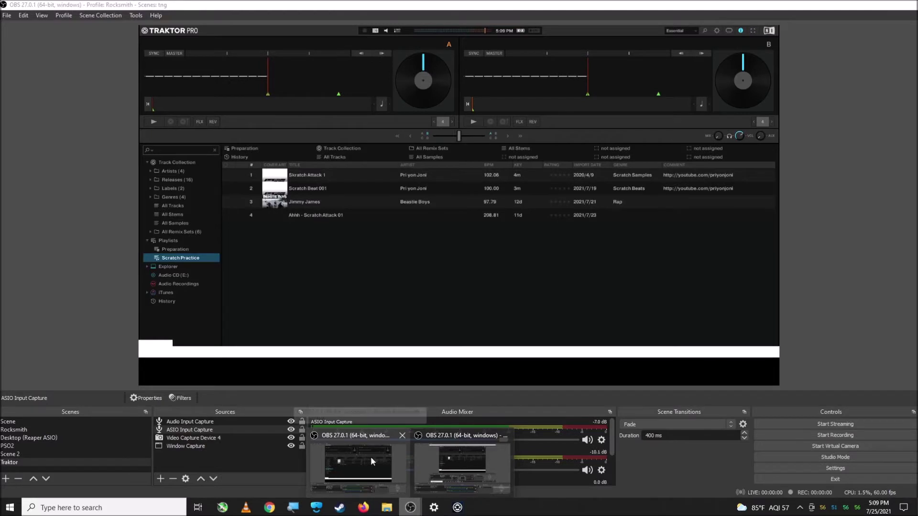
{"action": "left_click", "coordinate": [371, 457]}
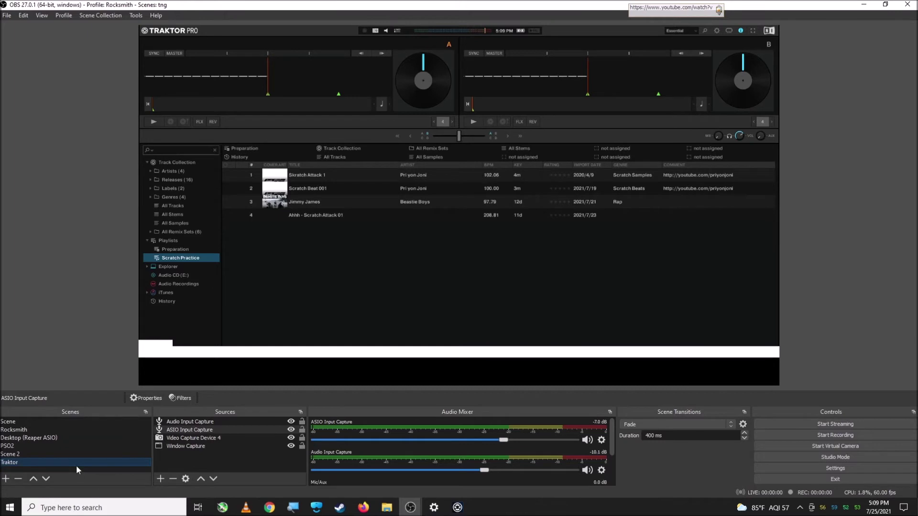
{"action": "left_click", "coordinate": [190, 432]}
{"action": "double_click", "coordinate": [200, 423]}
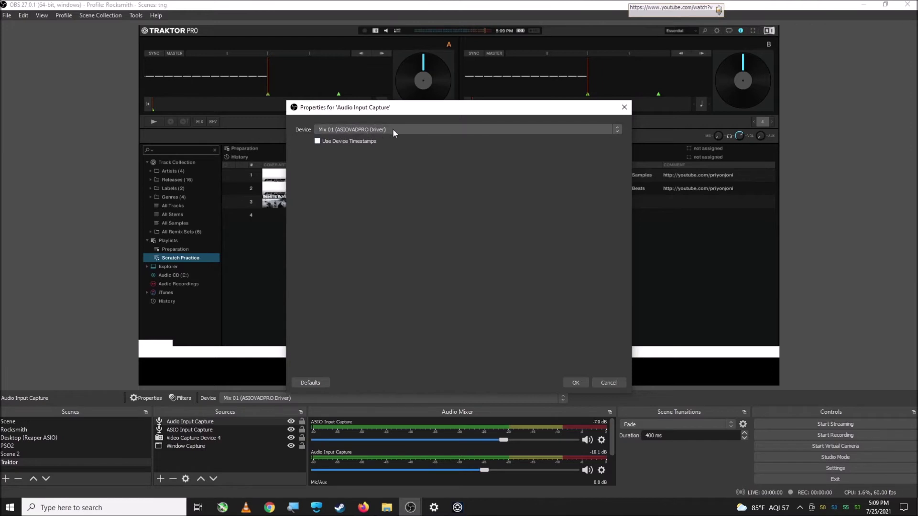
{"action": "left_click", "coordinate": [623, 108]}
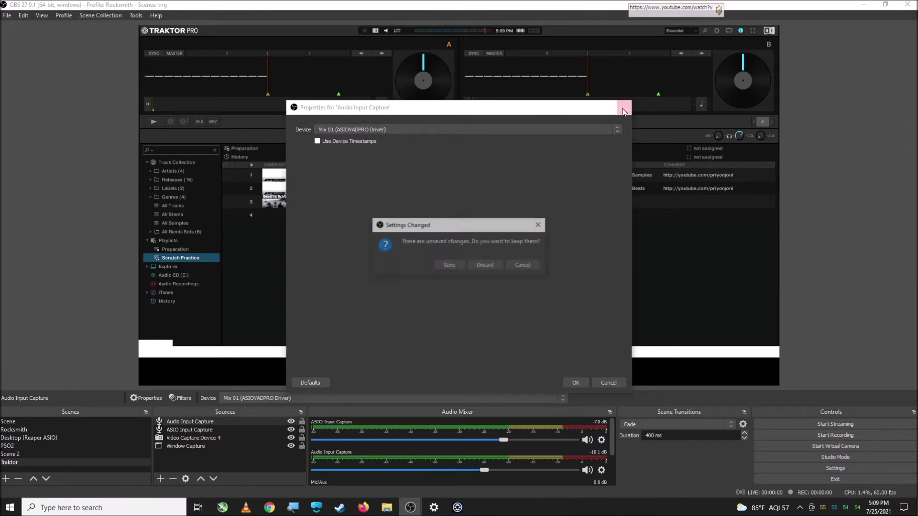
{"action": "left_click", "coordinate": [494, 266]}
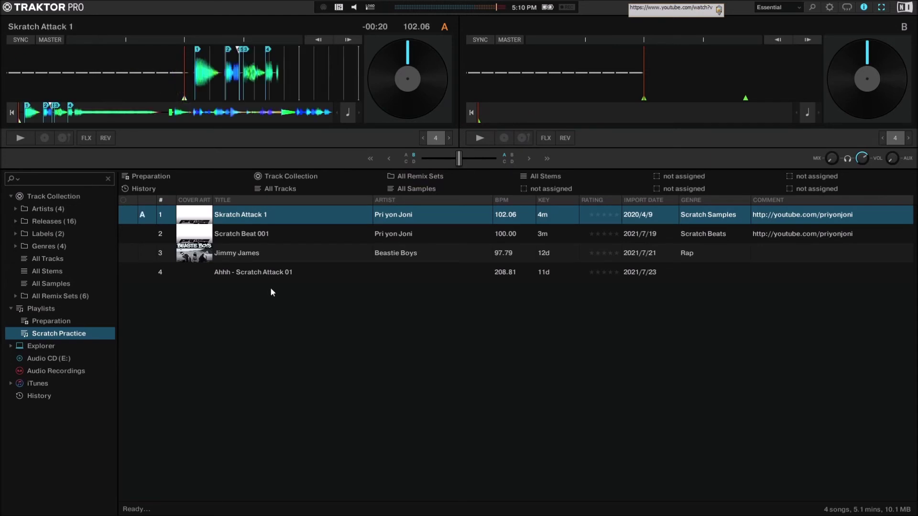
Load Skratch Attack 1 onto deck A and start Scratch Beat 001 playing on deck B
{"action": "left_click_drag", "start_coordinate": [254, 233], "coordinate": [514, 74]}
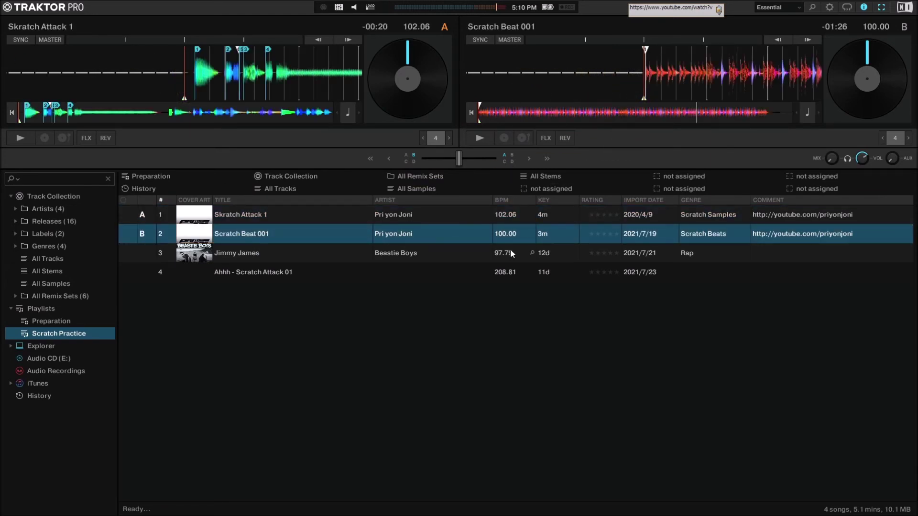
{"action": "left_click", "coordinate": [883, 73]}
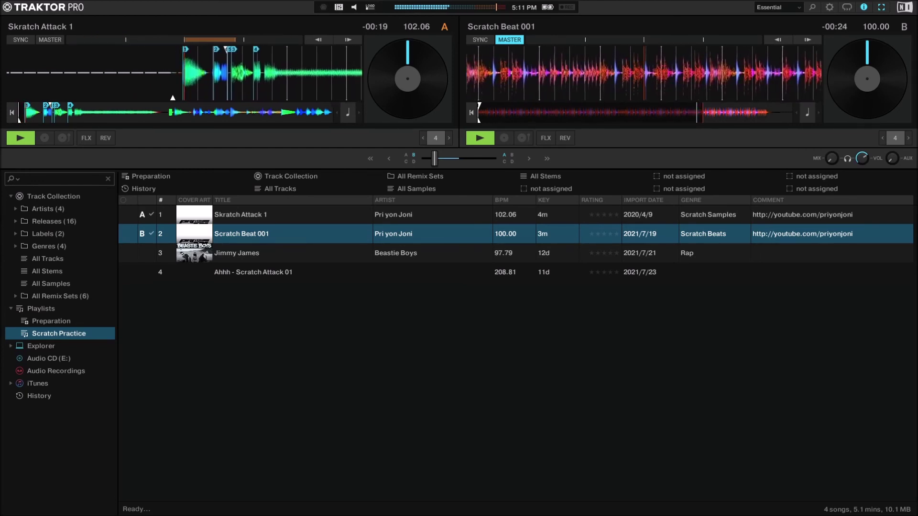
Stop playback on both decks and exit Traktor's full-screen mode
{"action": "key", "text": "space"}
{"action": "key", "text": "space"}
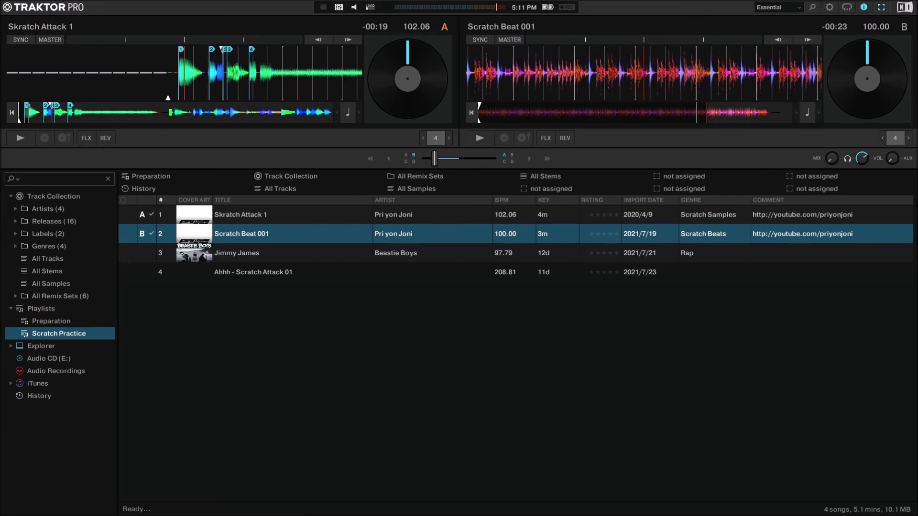
{"action": "key", "text": "F11"}
Review Traktor's Preferences, including the Global Settings page, then close them
{"action": "left_click", "coordinate": [36, 44]}
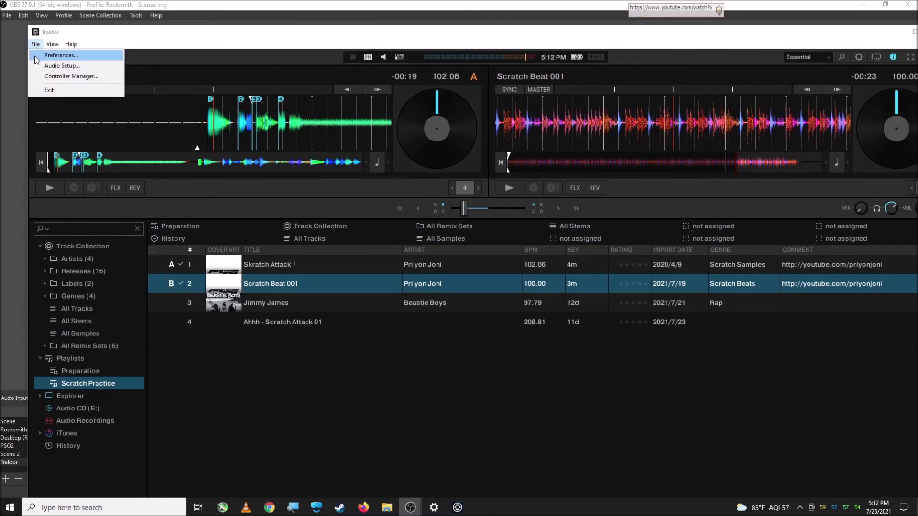
{"action": "left_click", "coordinate": [36, 56]}
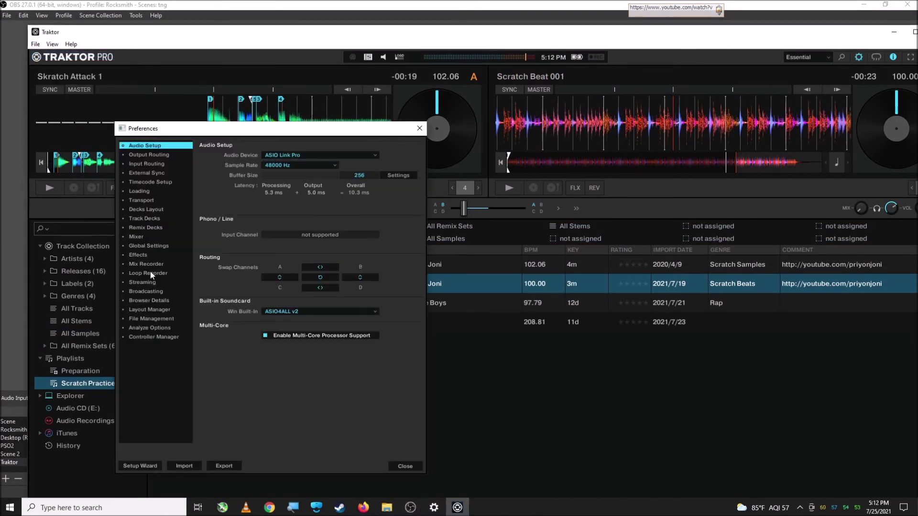
{"action": "left_click", "coordinate": [144, 246]}
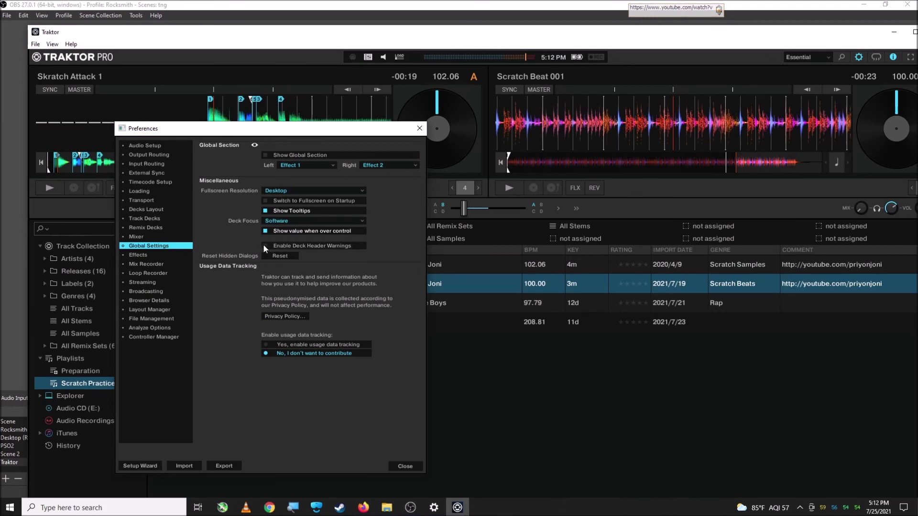
{"action": "left_click", "coordinate": [410, 467]}
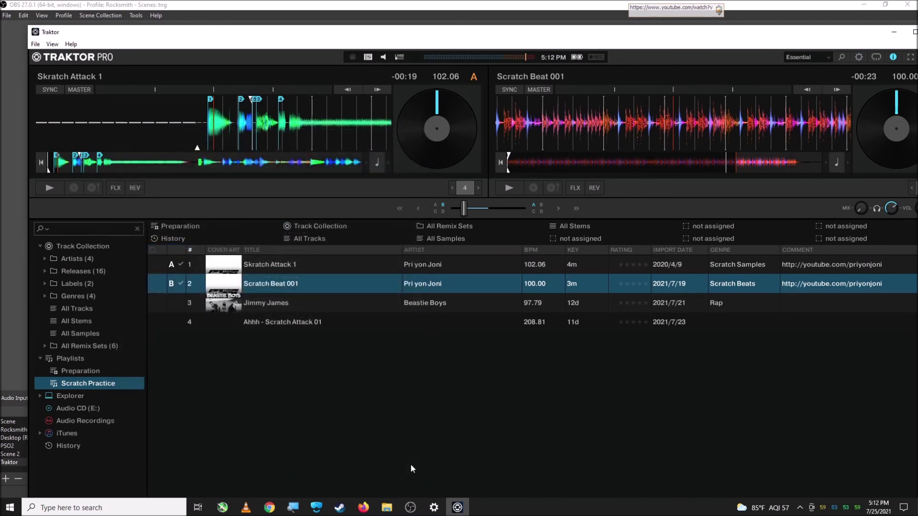
Switch Traktor back to full screen and start deck A, then deck B, playing
{"action": "left_click", "coordinate": [910, 57]}
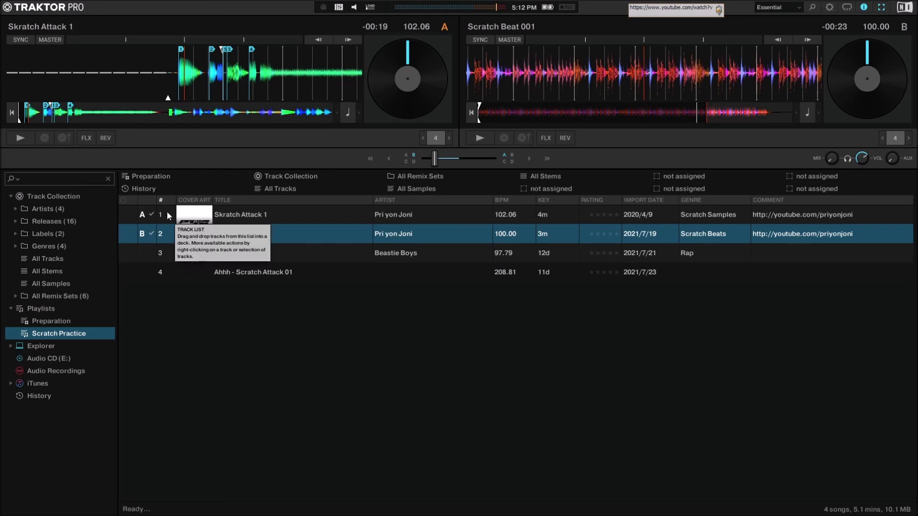
{"action": "key", "text": "space"}
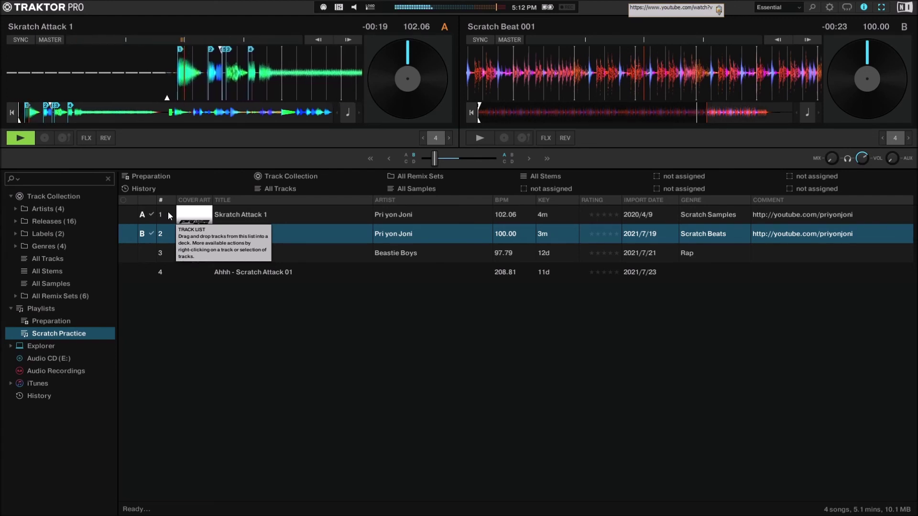
{"action": "key", "text": "space"}
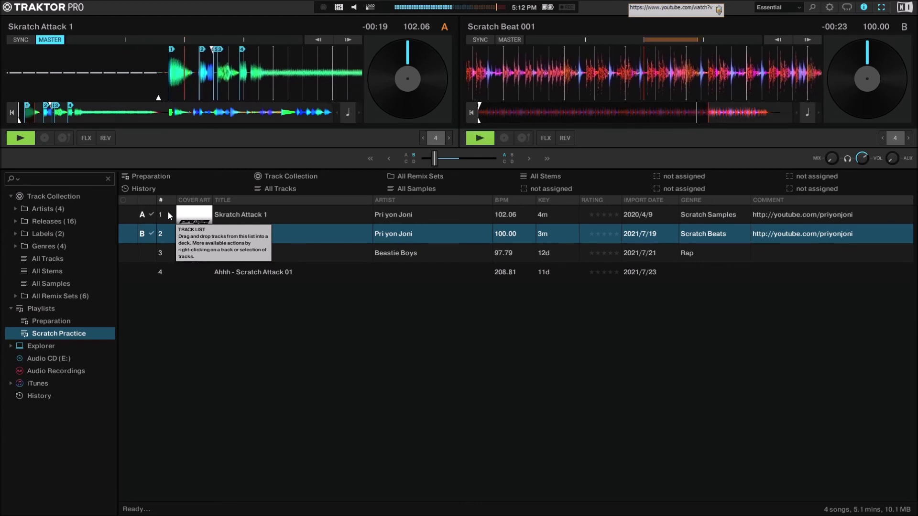